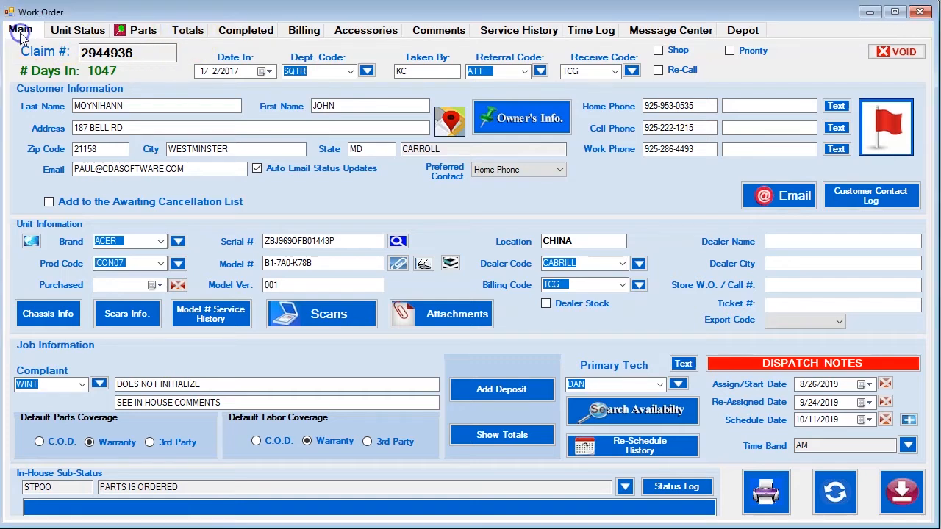
Select the unit's product code, ACER brand and model number B1-7A0-K78B on the work order.
left_click(131, 263)
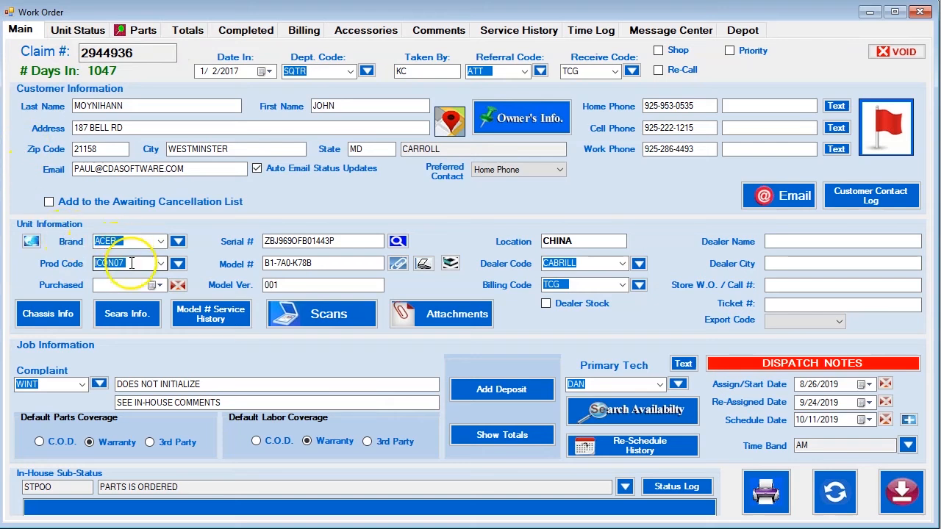
left_click_drag(312, 263, 263, 265)
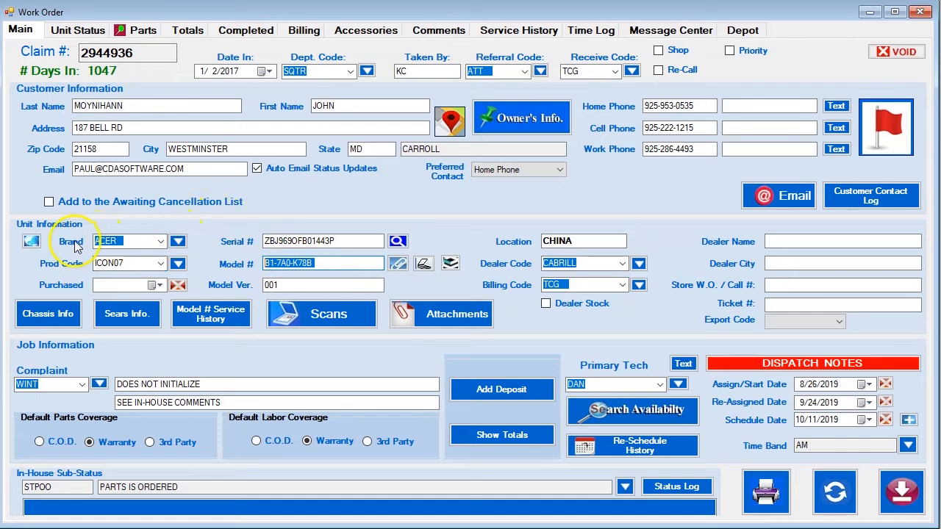
left_click(107, 243)
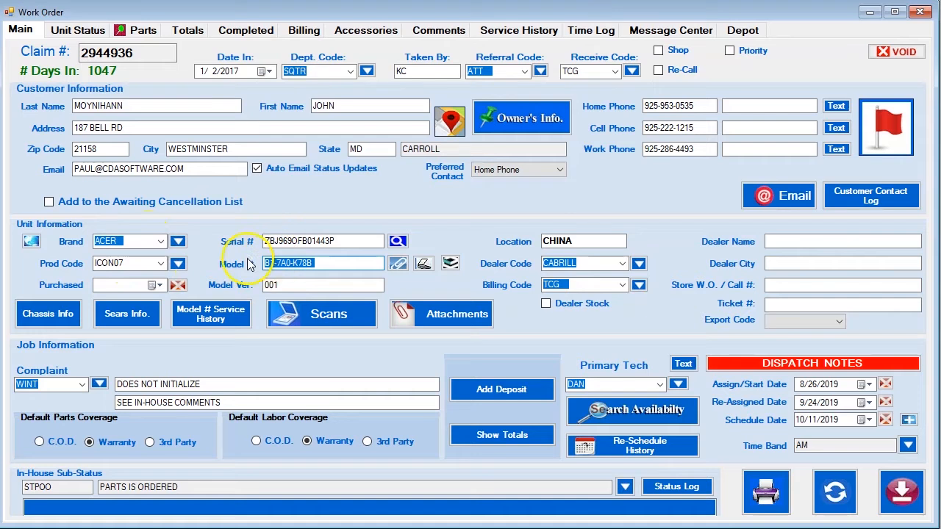
Check the existing 29.99 model fixed labor charge on Totals, then return to the main page.
left_click(188, 36)
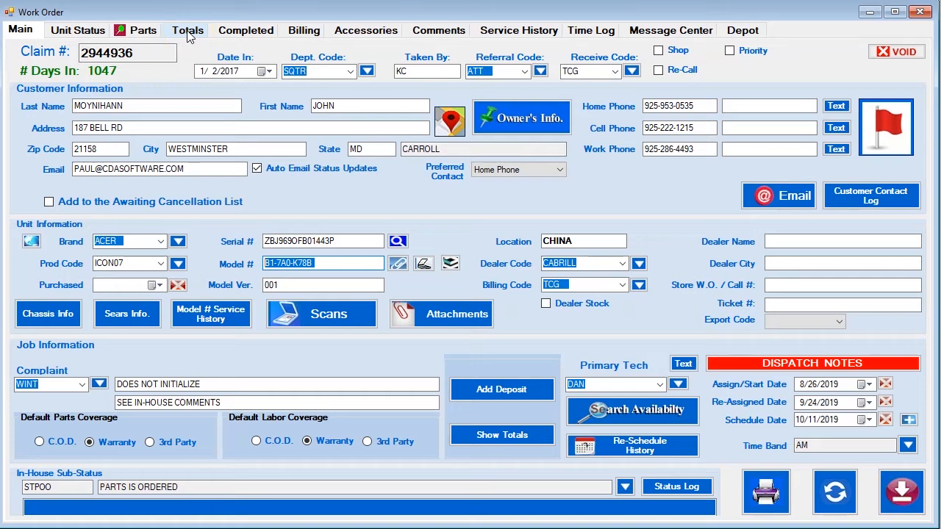
left_click(188, 35)
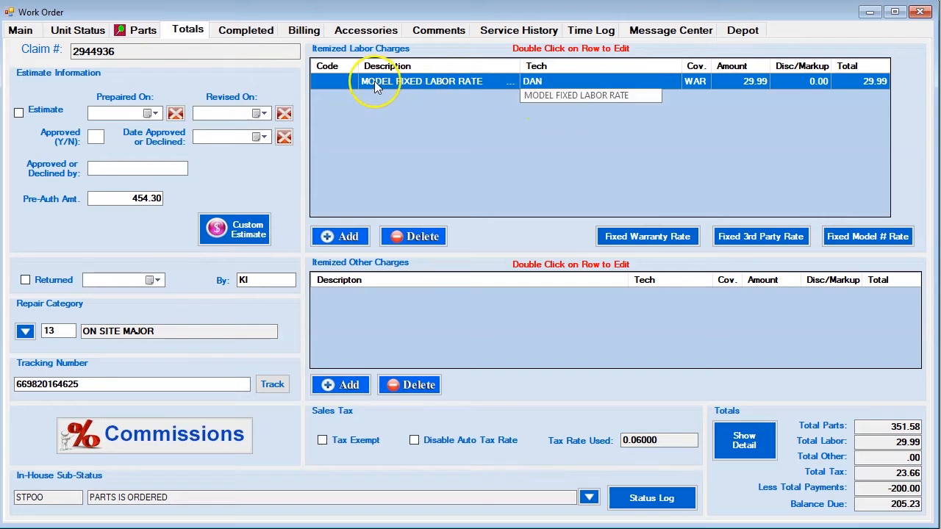
left_click(745, 84)
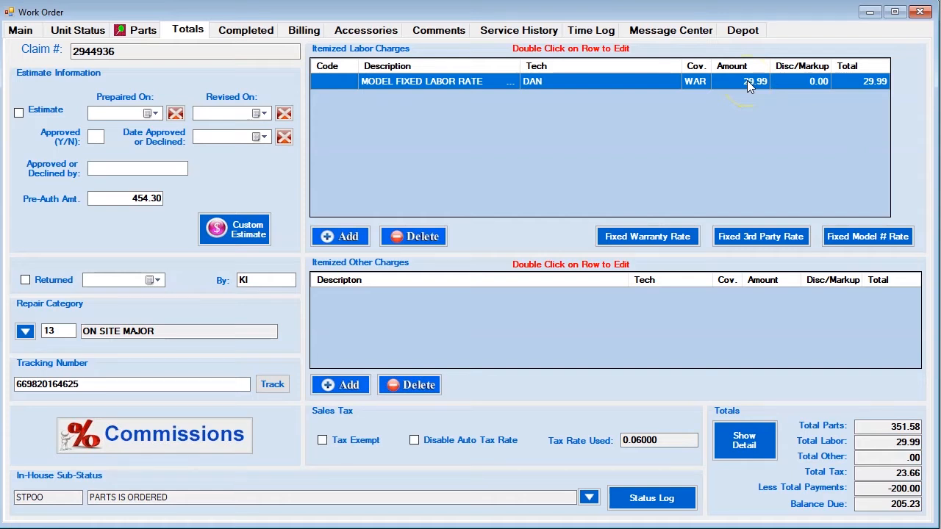
left_click(22, 33)
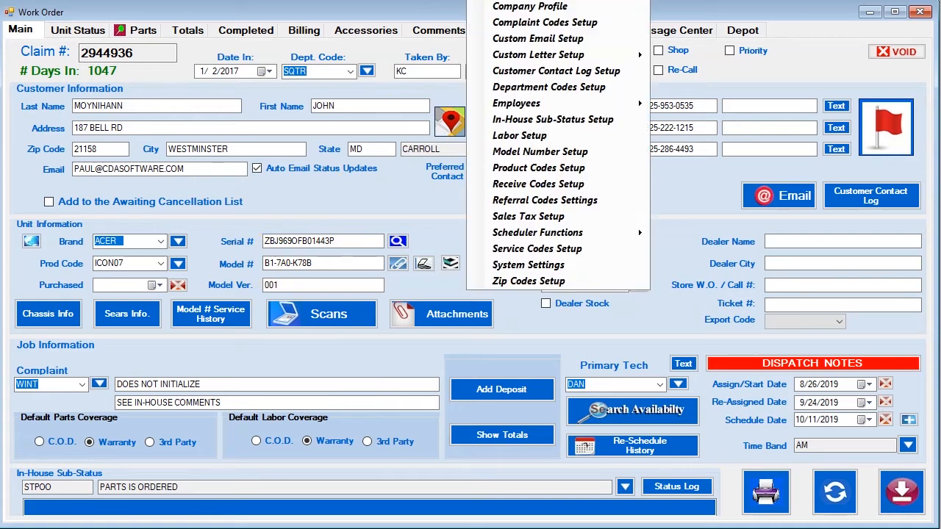
Filter Model Number Setup by brand AC to list B1-7A0-K78B (29.99) and B1-870-K028 (39.99).
left_click(514, 152)
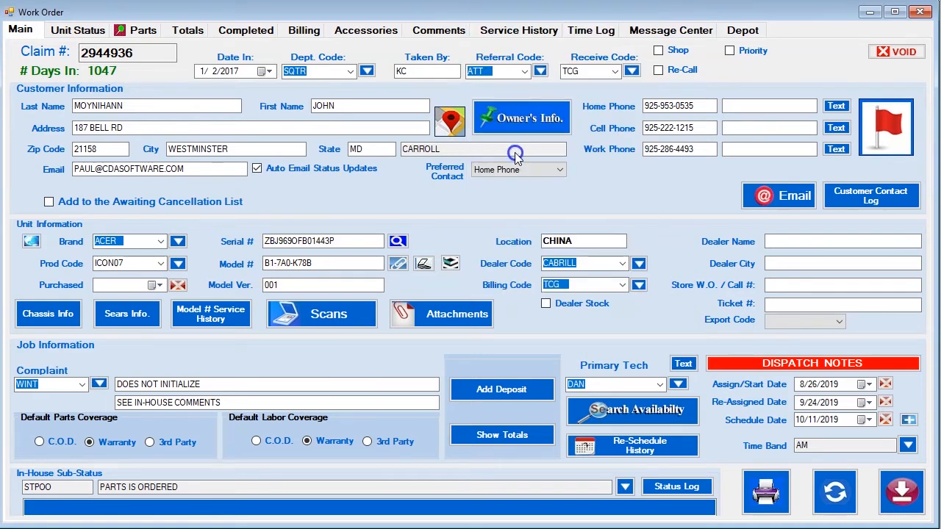
left_click_drag(734, 110, 274, 16)
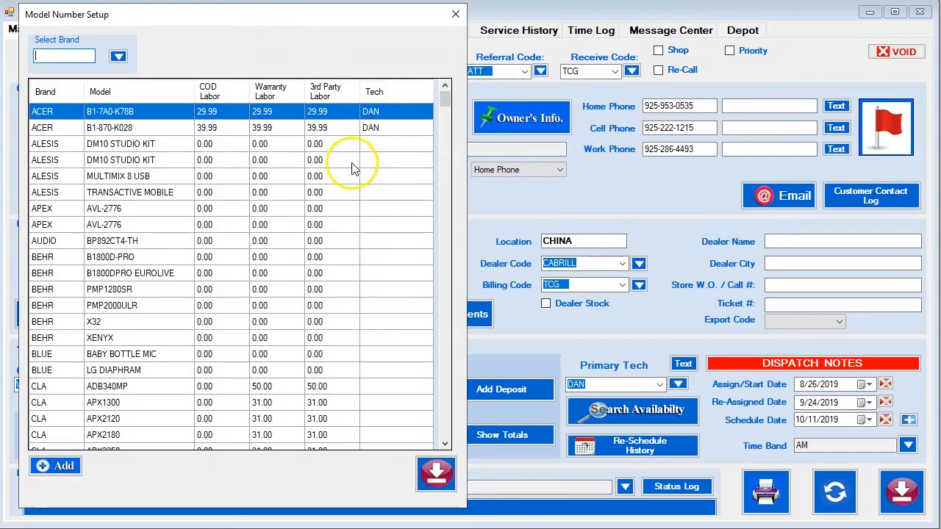
left_click_drag(444, 106, 432, 86)
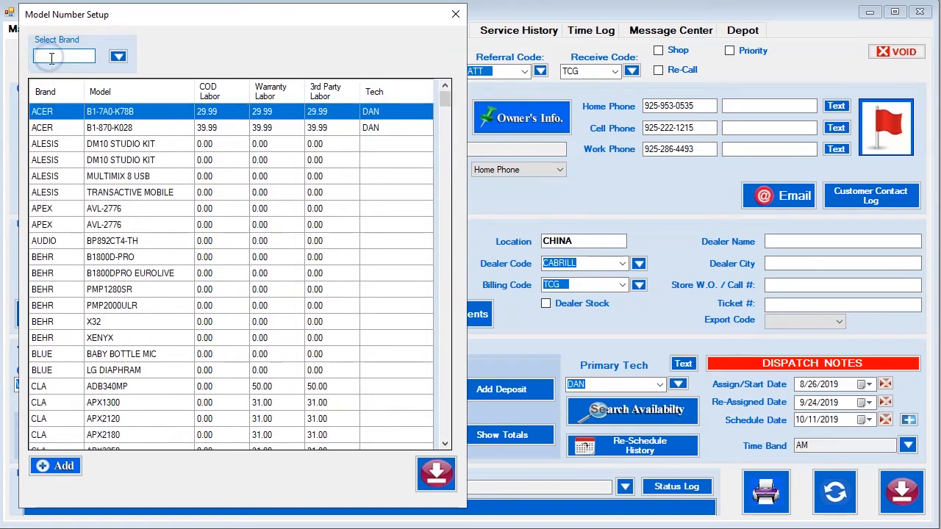
type("AC")
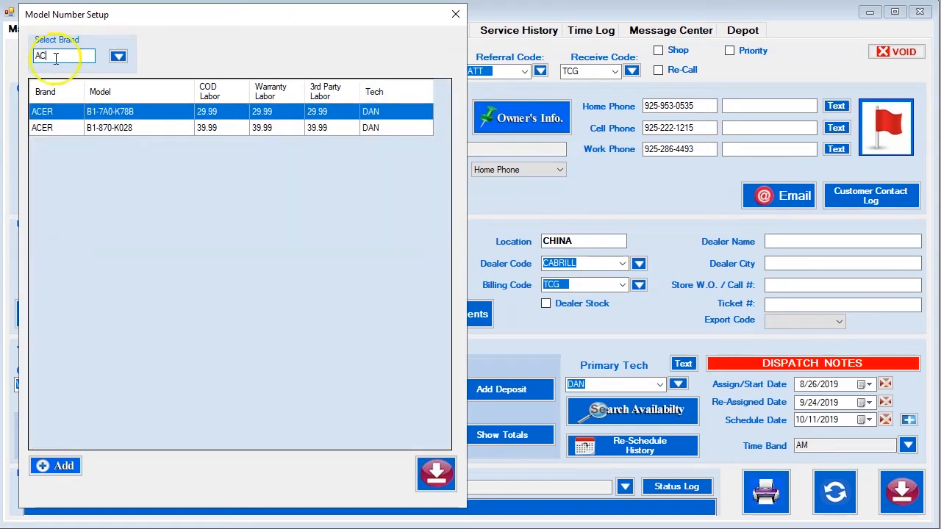
left_click(47, 57)
Add a new ACER model entry with model number B3-A50FHD-K5CZ pasted in.
left_click(55, 466)
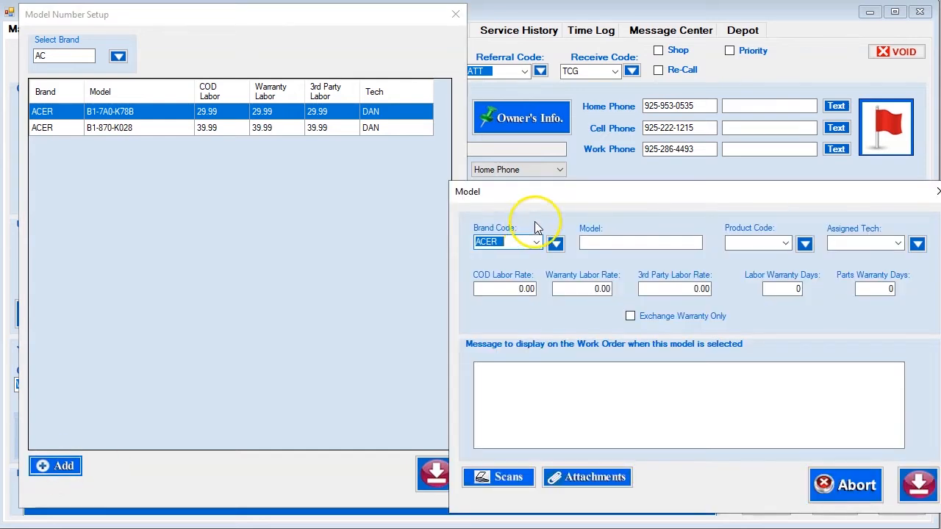
left_click_drag(588, 200, 357, 168)
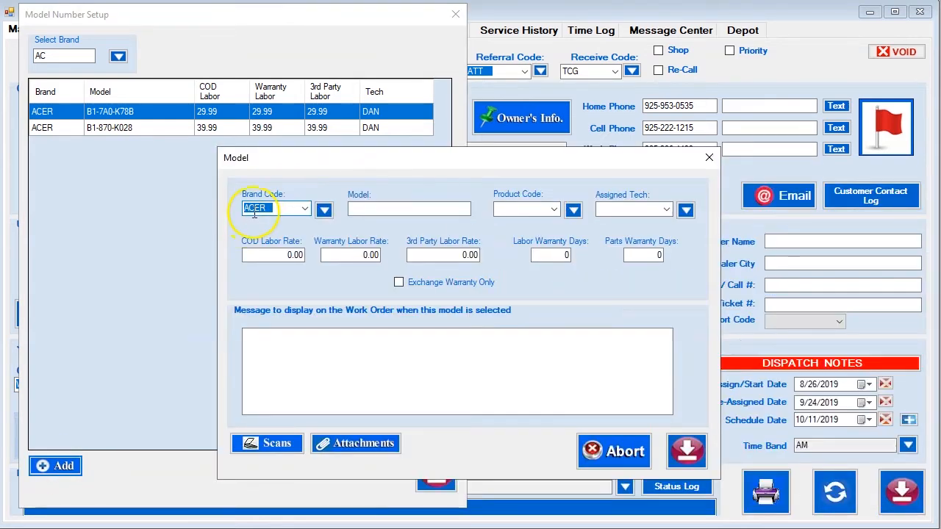
left_click(364, 210)
left_click(365, 254)
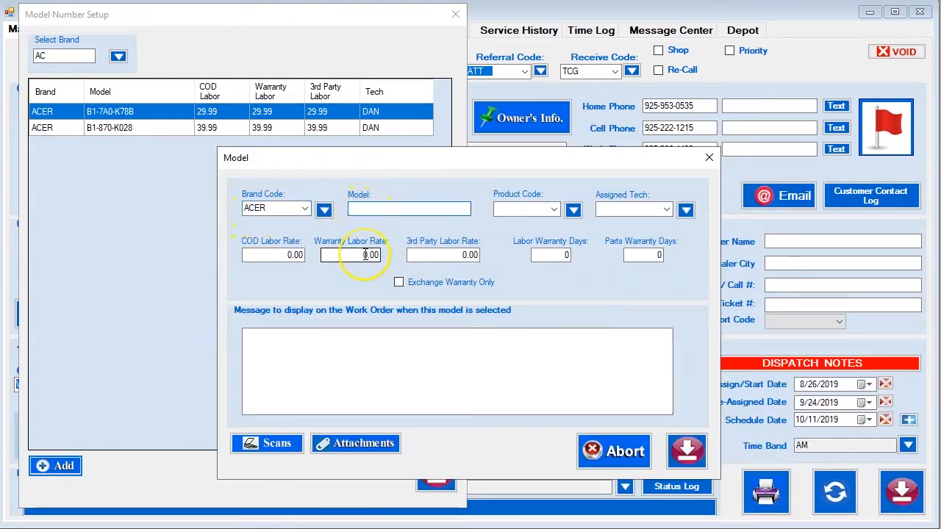
type("B3-A50FHD-K5CZ")
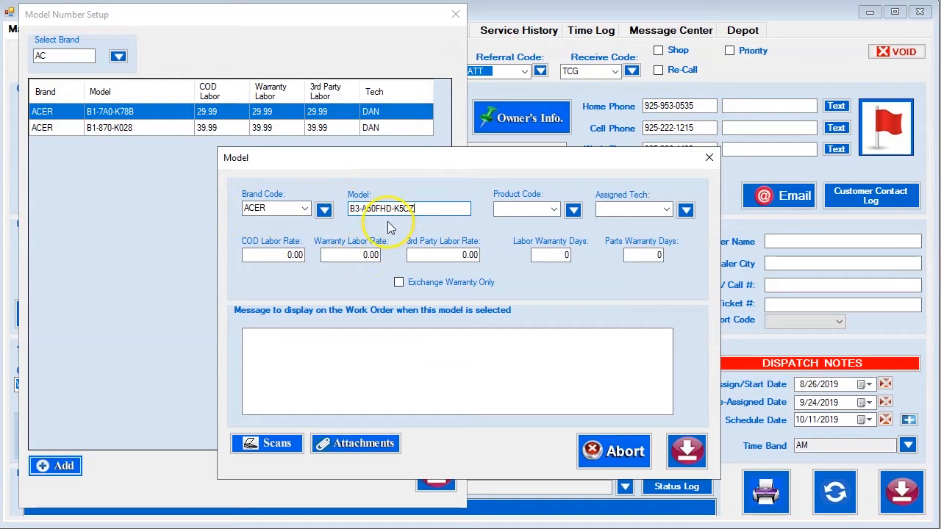
Set the new model's product code to ICON10 and assigned tech to DAN.
left_click(505, 210)
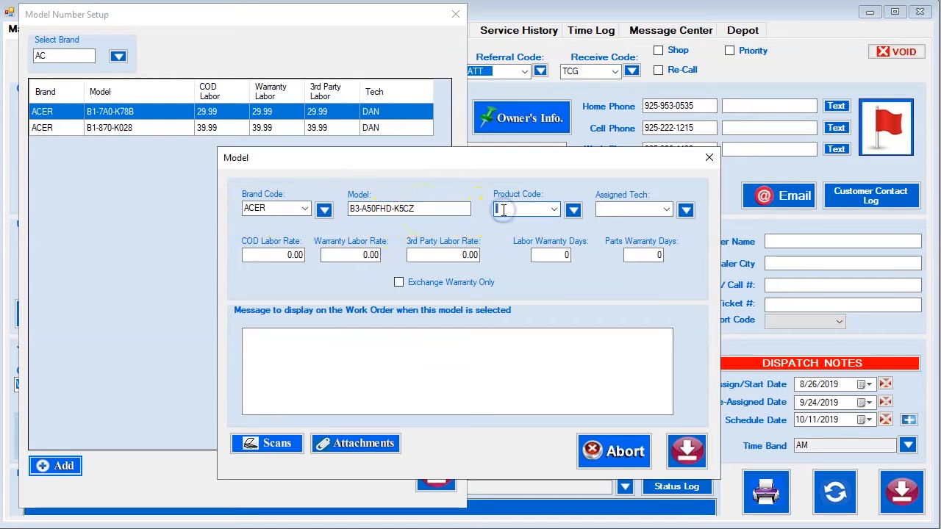
type("ICE")
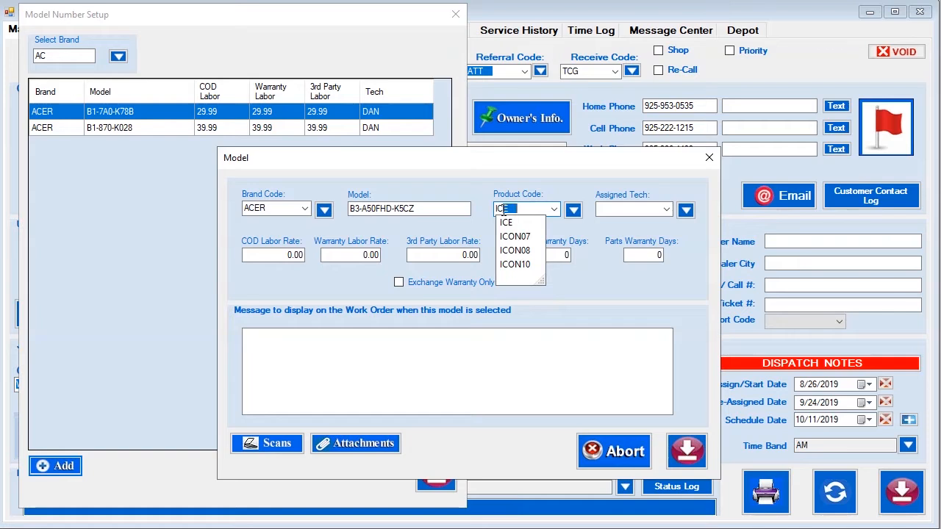
left_click(515, 269)
left_click(608, 208)
type("DAN")
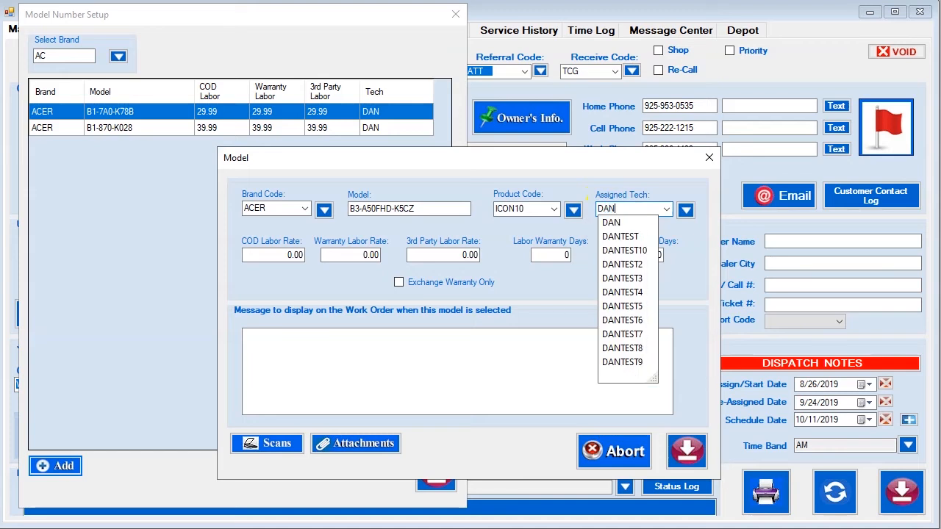
left_click(610, 223)
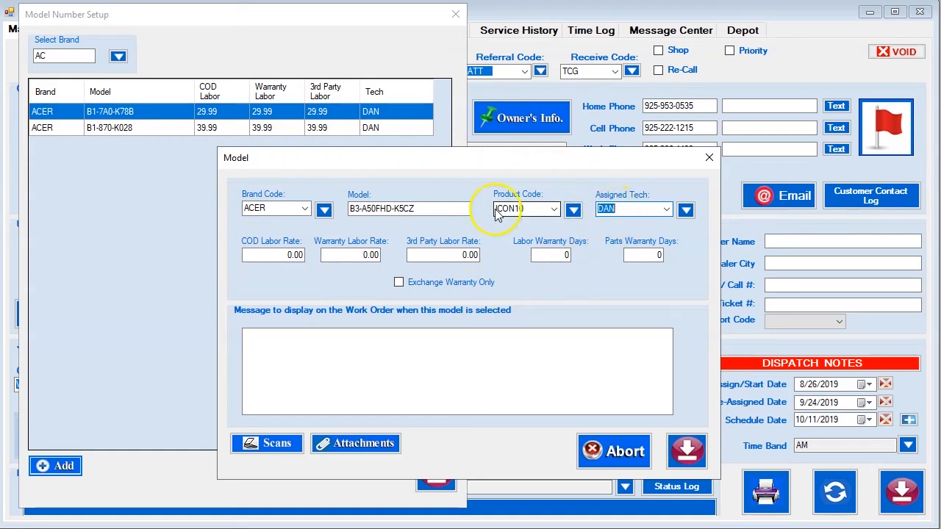
Enter 109.00 for the COD, warranty and third-party labor rates.
left_click(266, 253)
type("109.")
left_click(351, 254)
type("109.00")
left_click(462, 252)
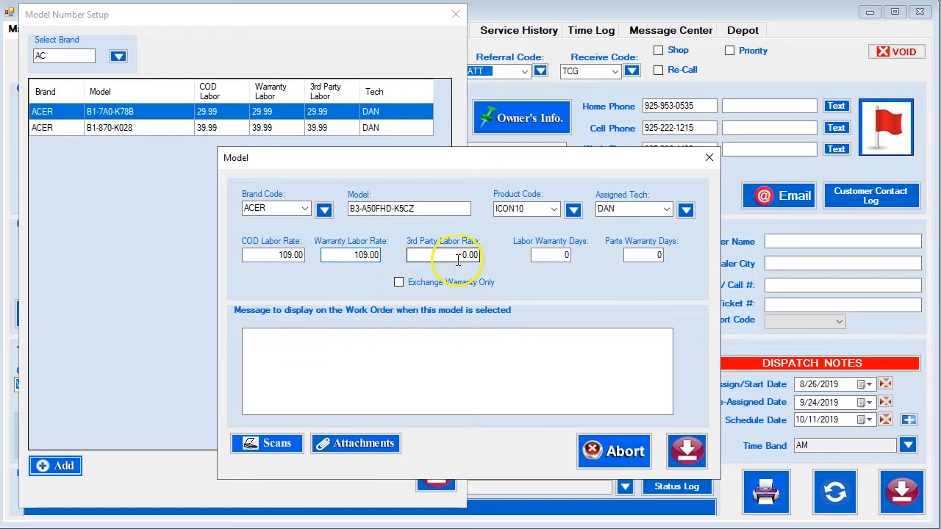
type("109.0")
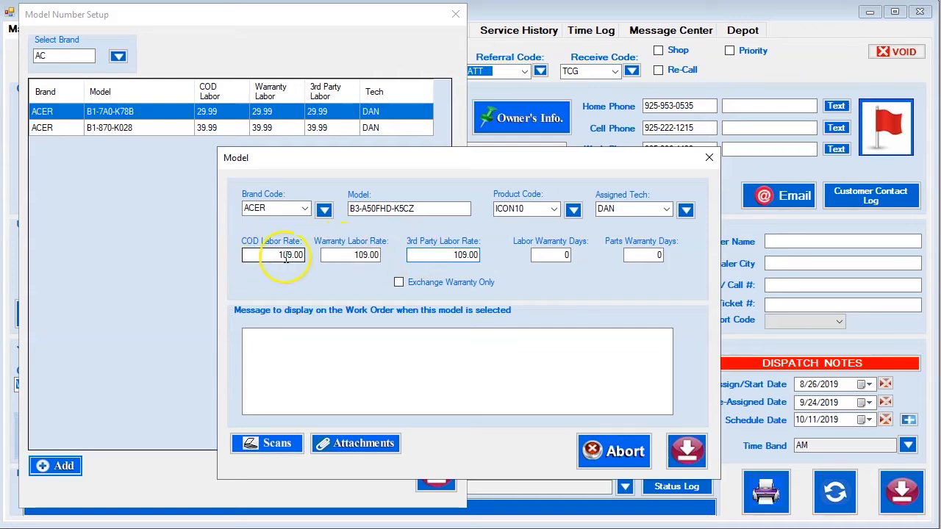
Set labor and parts warranty days to 30 and save the new model record.
left_click(549, 258)
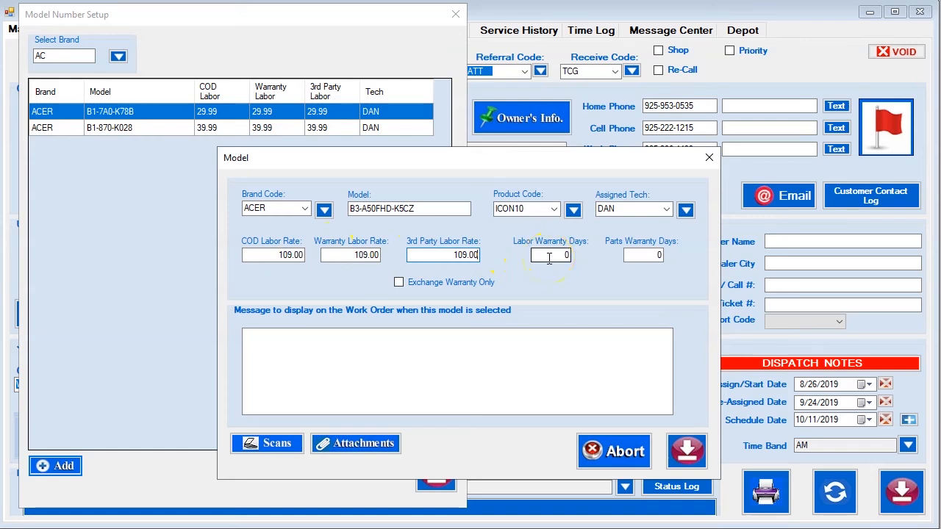
key("BackSpace")
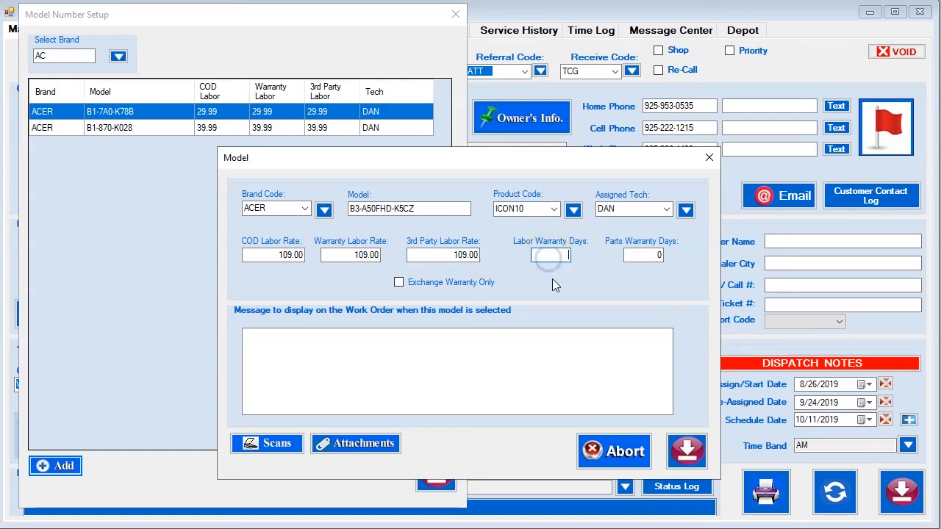
type("30")
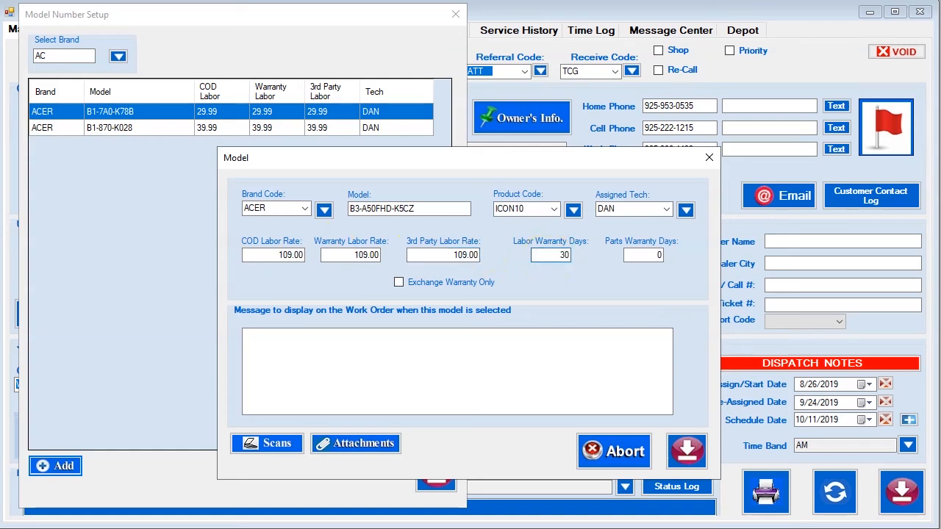
left_click(636, 262)
key("BackSpace")
type("30")
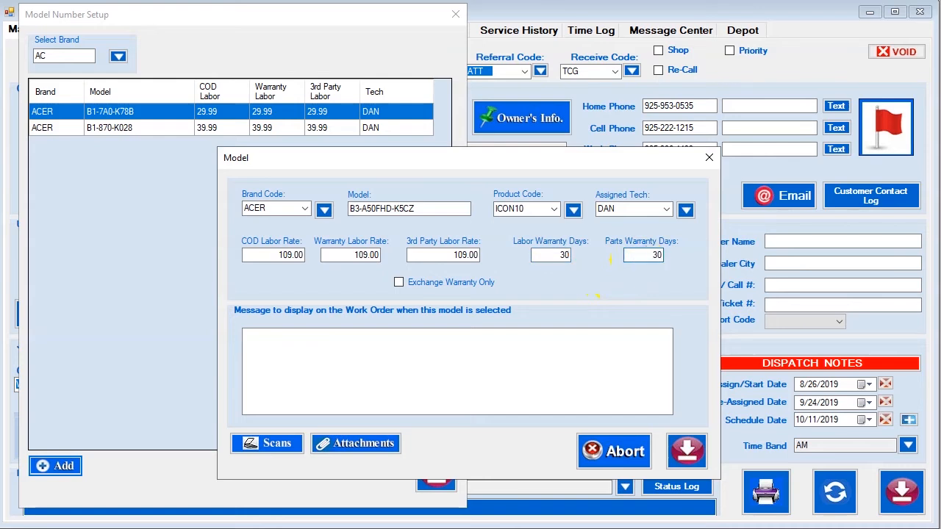
left_click(342, 362)
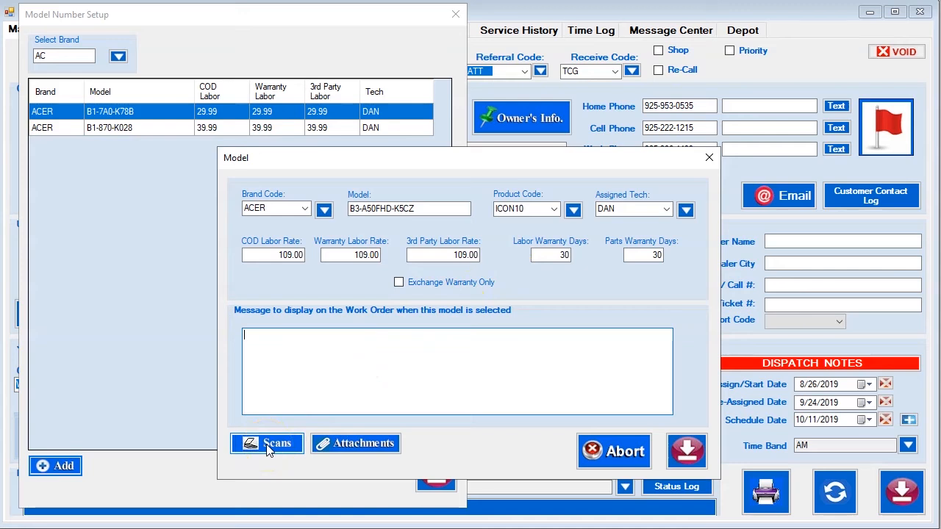
left_click(358, 448)
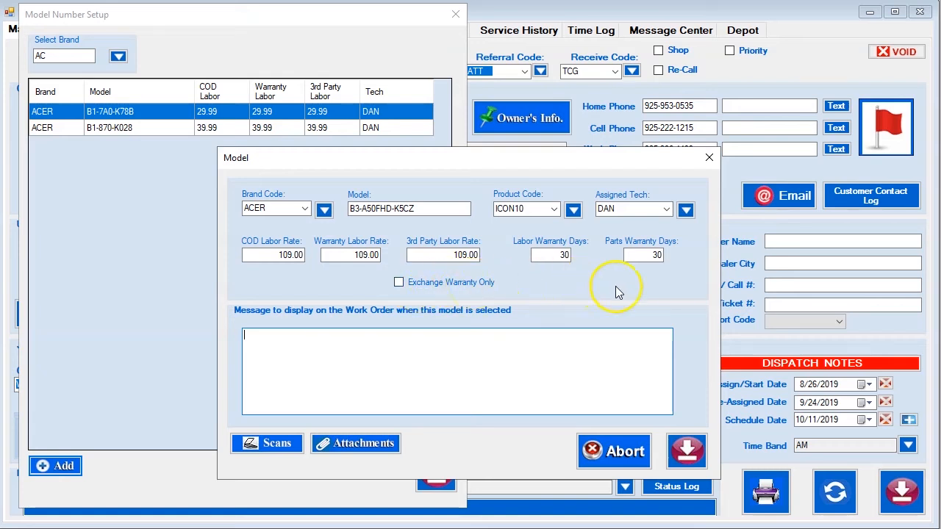
left_click(687, 454)
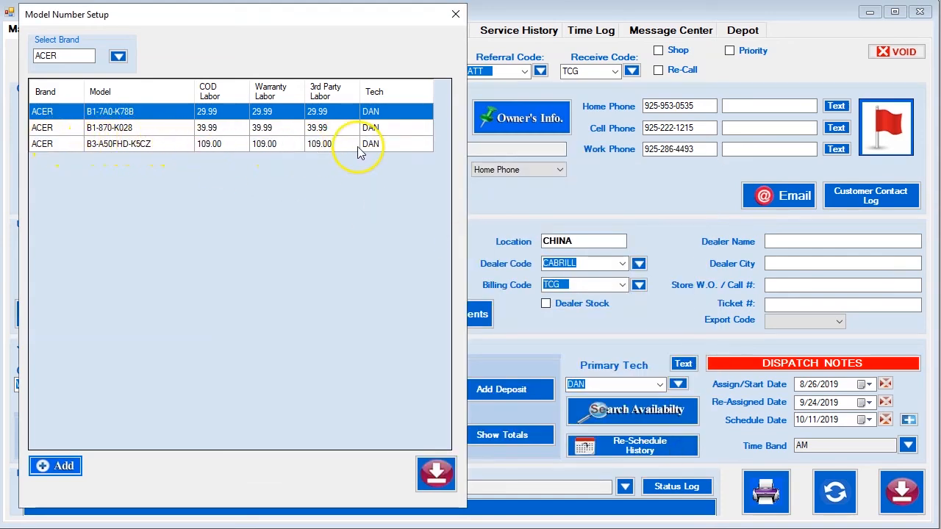
Close Model Number Setup and change the work order's model number to B3-A50FHD-K5CZ.
left_click(436, 478)
left_click(136, 244)
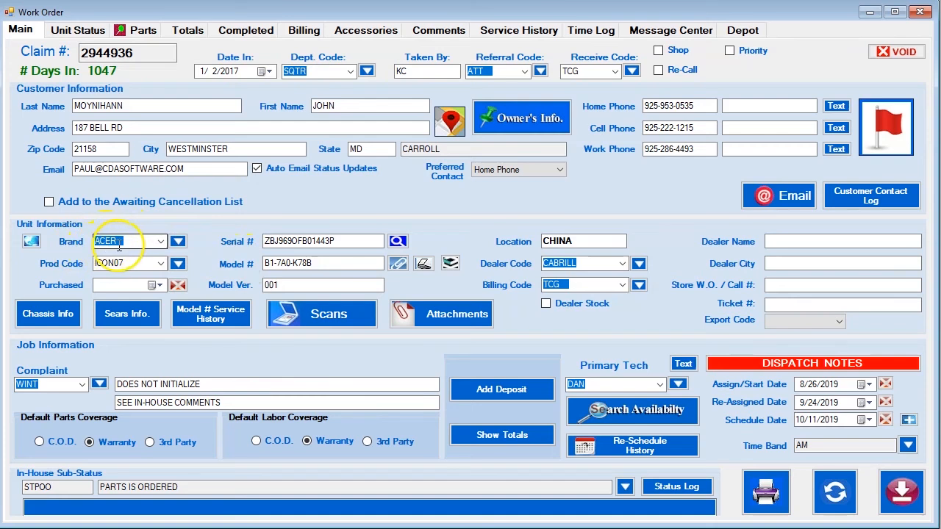
left_click(274, 263)
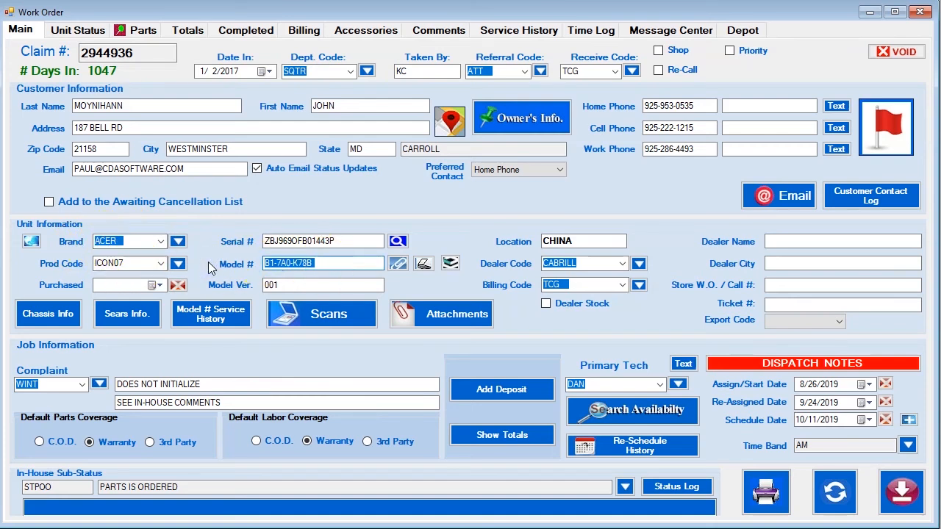
type("B3-A50FHD-K5CZ")
Set the work order's product code to ICON10 and save the changes.
left_click(132, 263)
type("ICON")
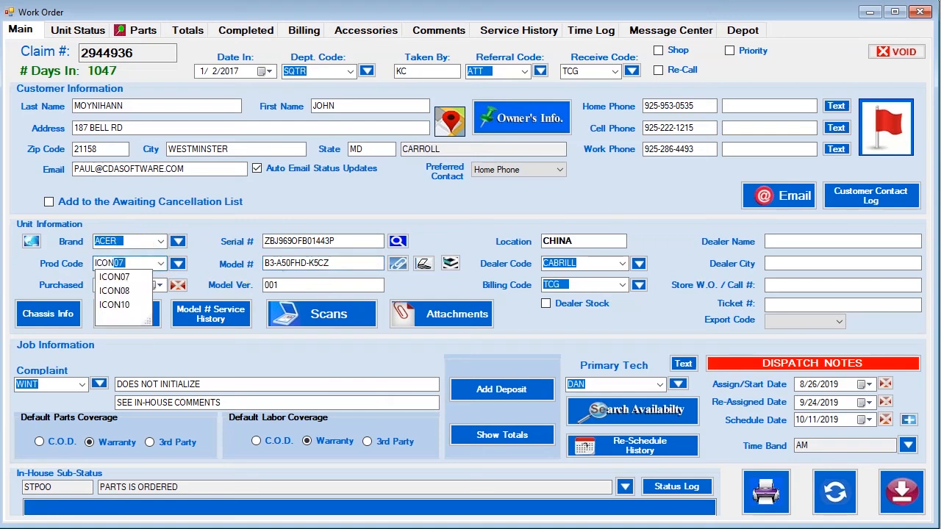
left_click(125, 305)
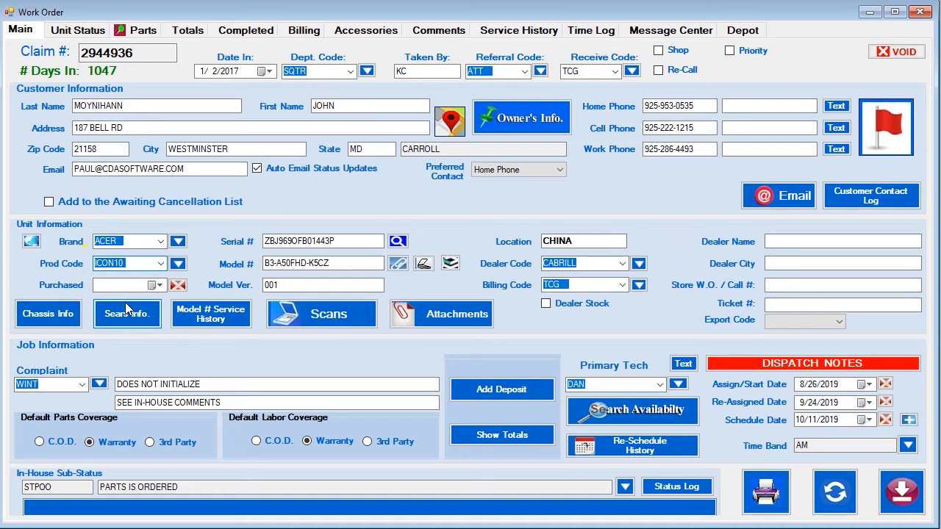
left_click(835, 492)
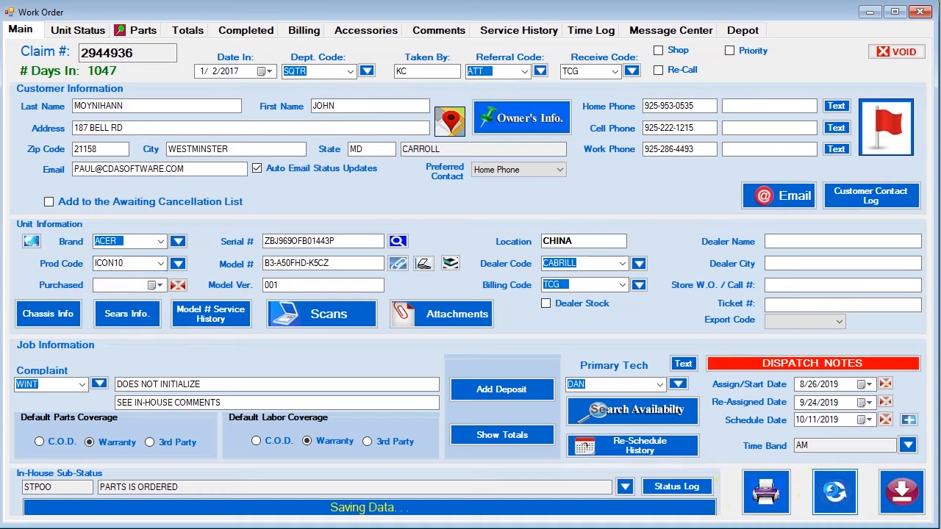
left_click(173, 29)
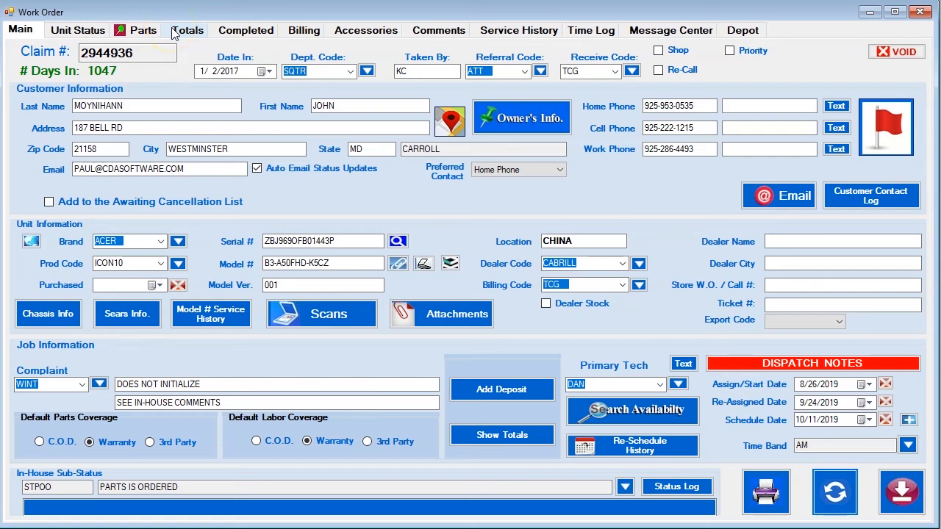
Add a 109.00 Model Fixed Labor Rate line on Totals, raising balance due to 314.23.
left_click(187, 31)
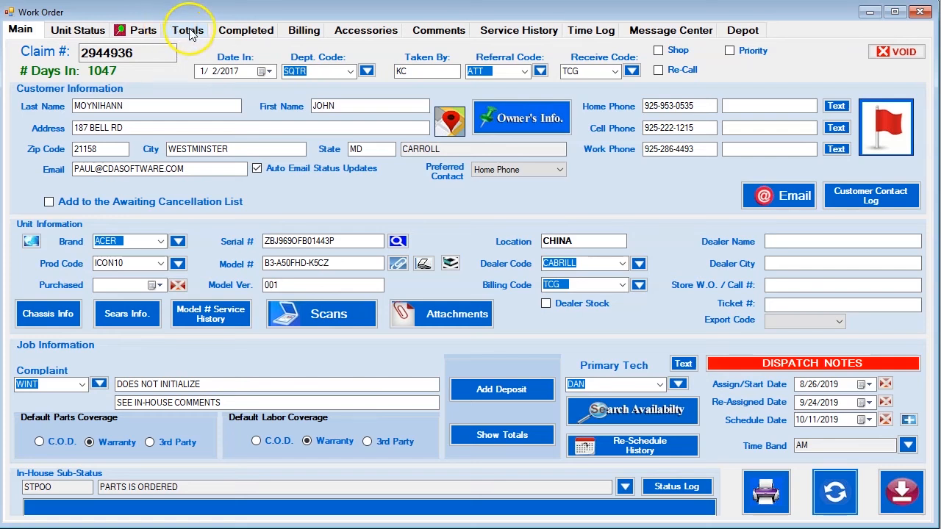
left_click(188, 32)
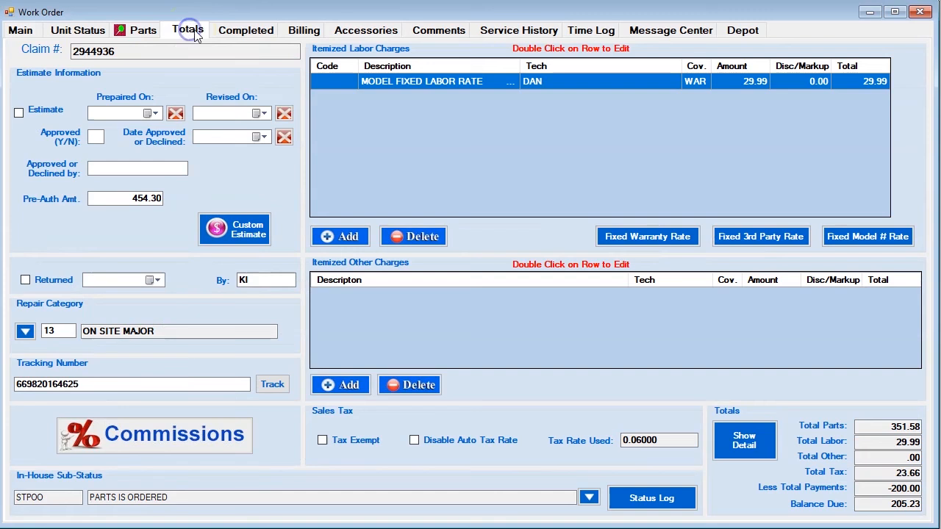
left_click(605, 140)
left_click(842, 236)
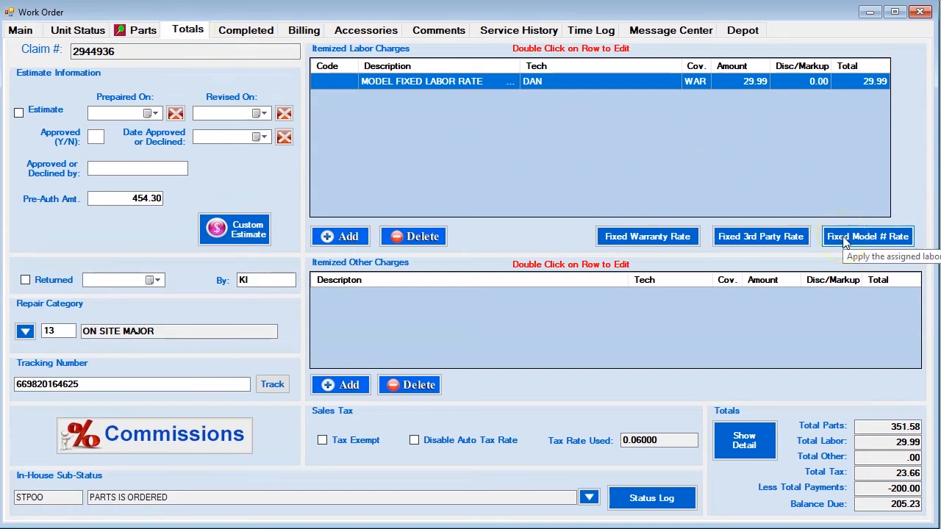
left_click(843, 240)
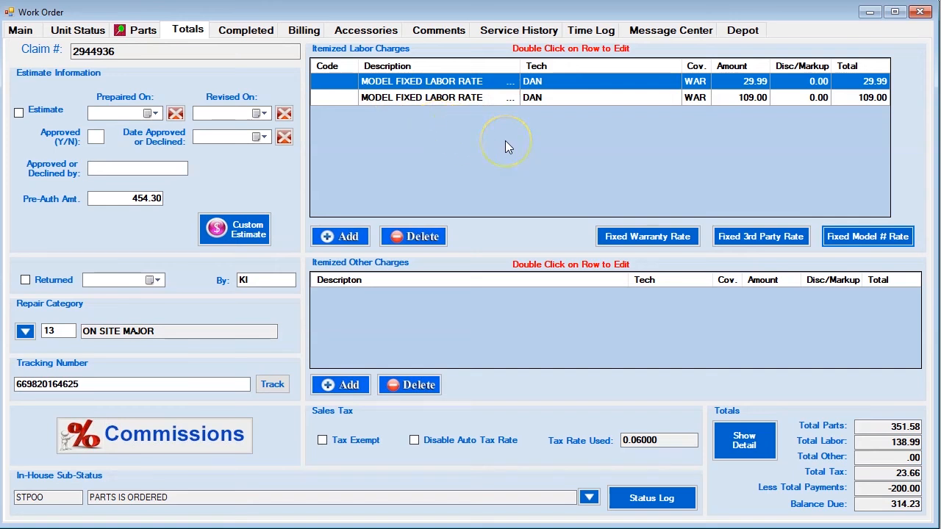
left_click(840, 236)
left_click(455, 133)
left_click(840, 236)
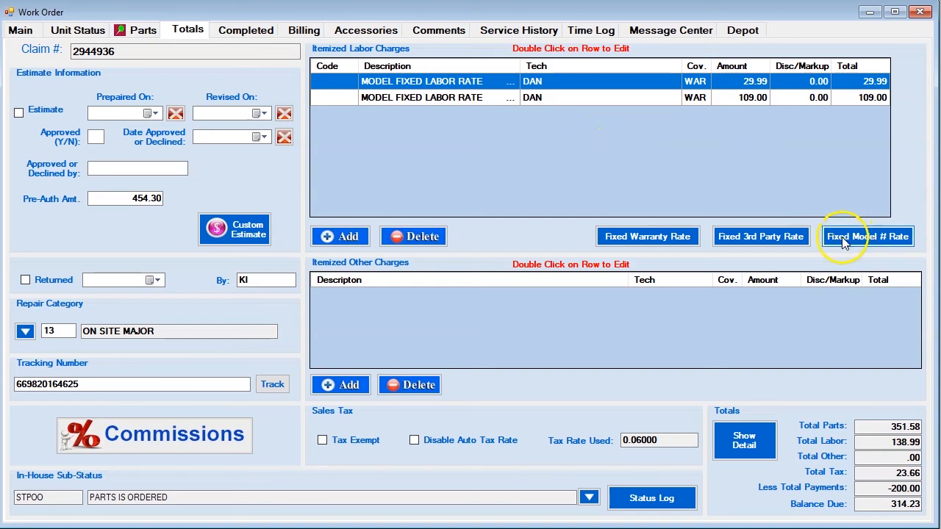
left_click(21, 30)
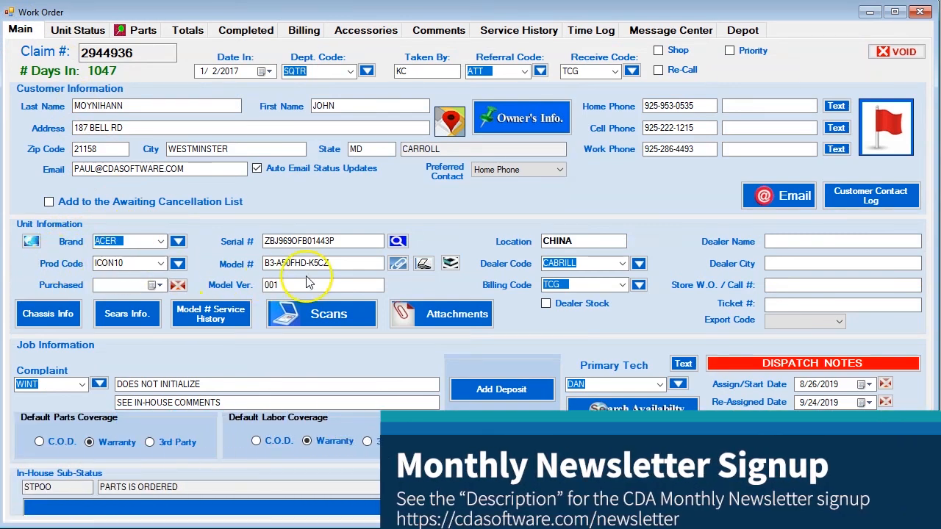
left_click_drag(343, 263, 238, 262)
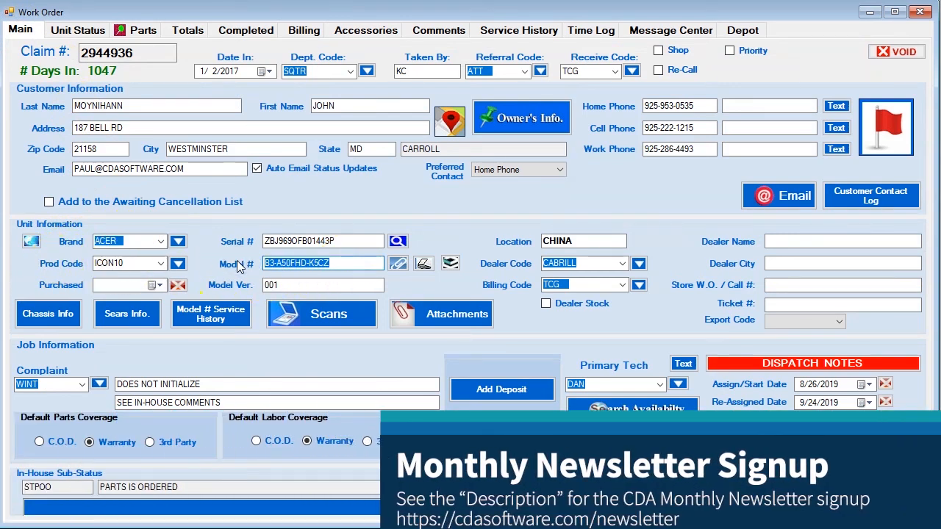
left_click(186, 31)
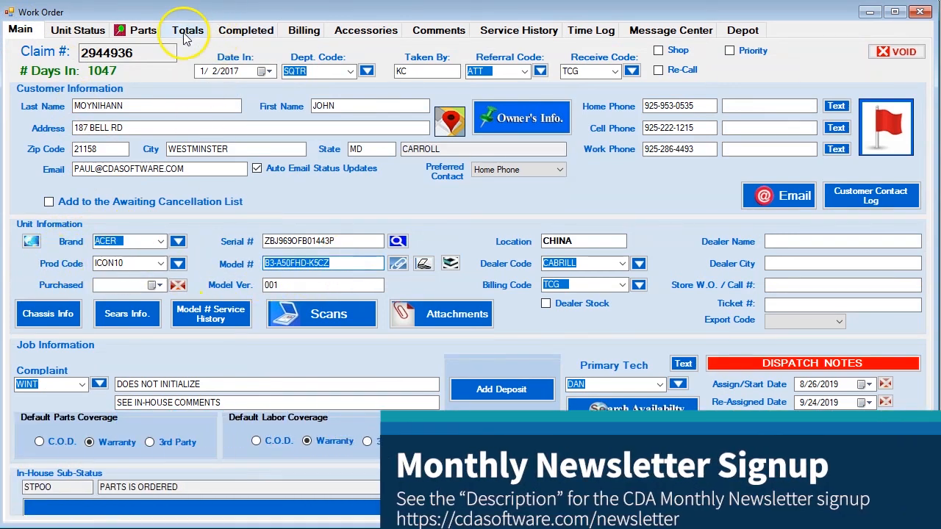